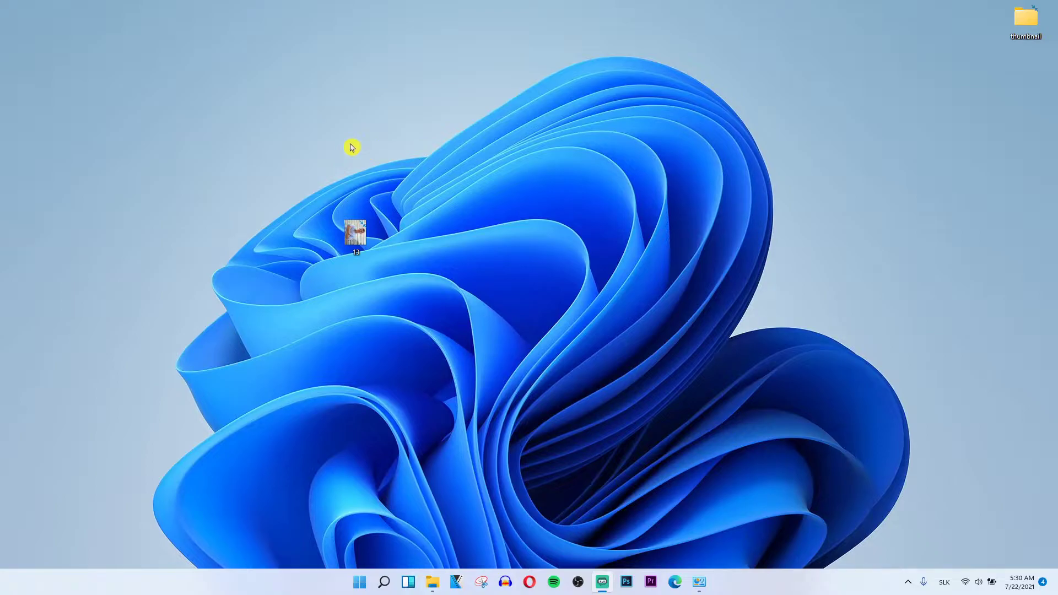
Move photo 13 to the centre of the desktop and deselect it
{"action": "left_click_drag", "start_coordinate": [350, 147], "coordinate": [668, 439]}
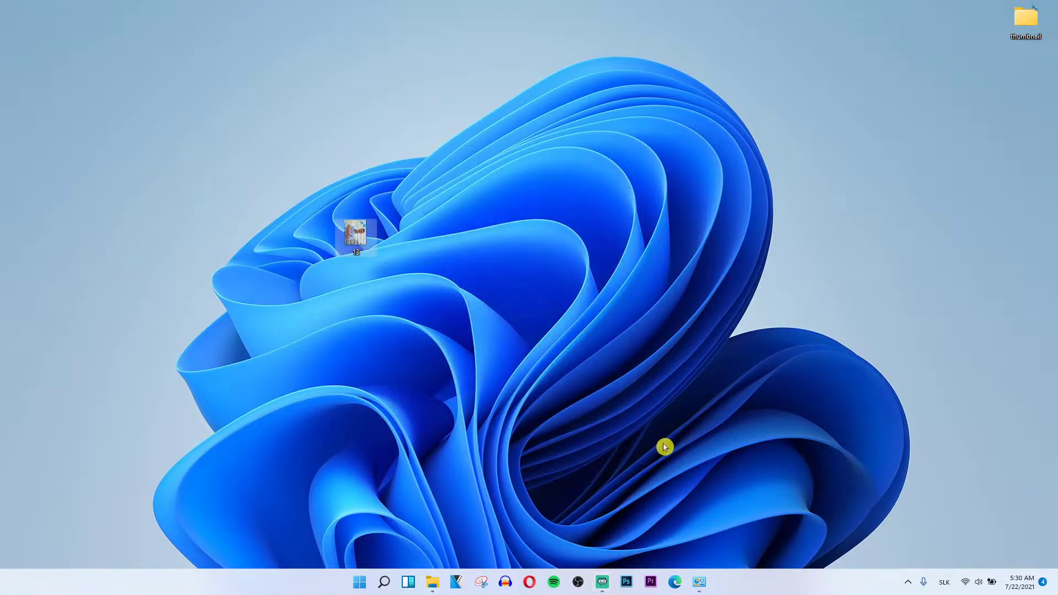
{"action": "left_click_drag", "start_coordinate": [355, 233], "coordinate": [535, 241]}
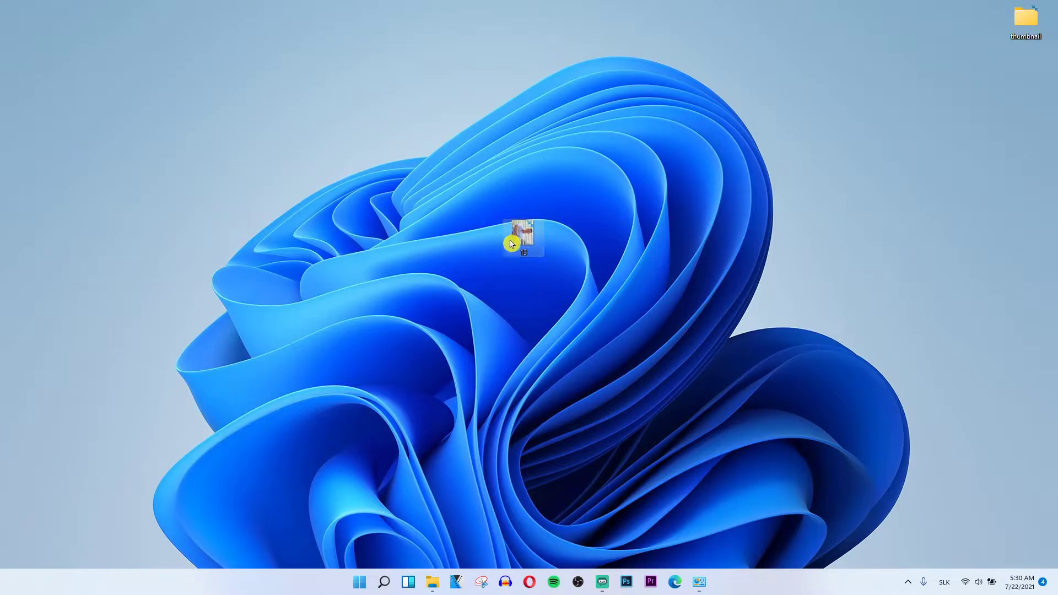
{"action": "left_click", "coordinate": [502, 301]}
Rotate photo 13 right three times from its context menu
{"action": "right_click", "coordinate": [534, 241]}
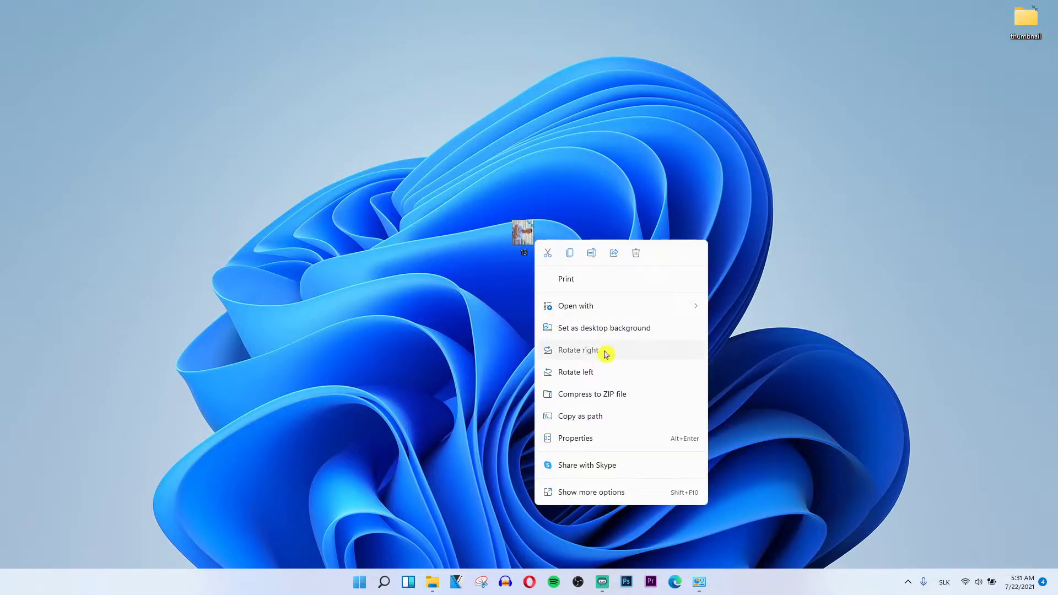
{"action": "left_click", "coordinate": [604, 354]}
{"action": "right_click", "coordinate": [521, 232]}
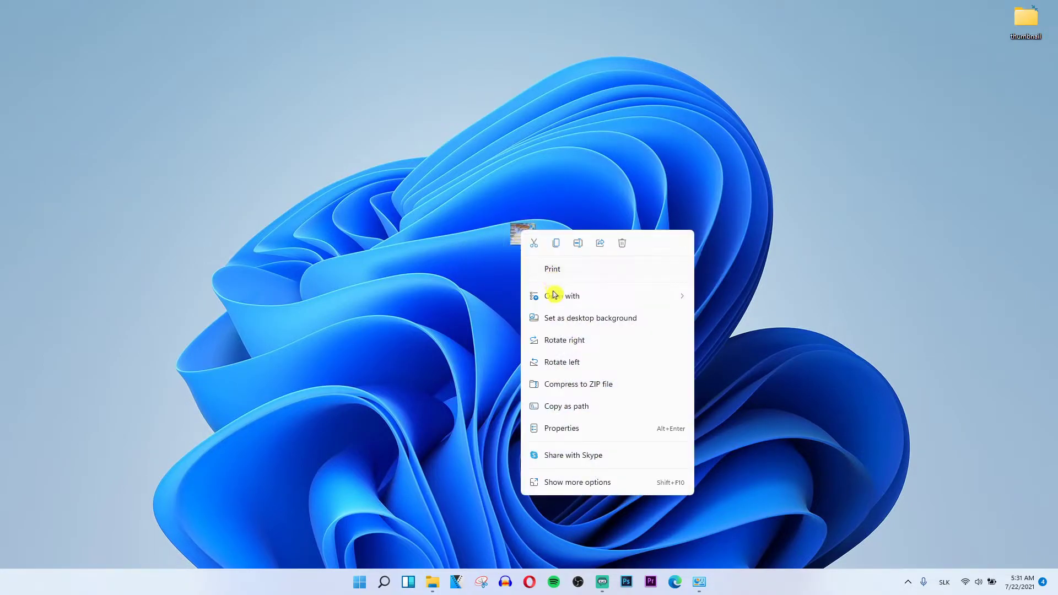
{"action": "left_click", "coordinate": [564, 340]}
{"action": "right_click", "coordinate": [528, 239]}
{"action": "left_click", "coordinate": [562, 356]}
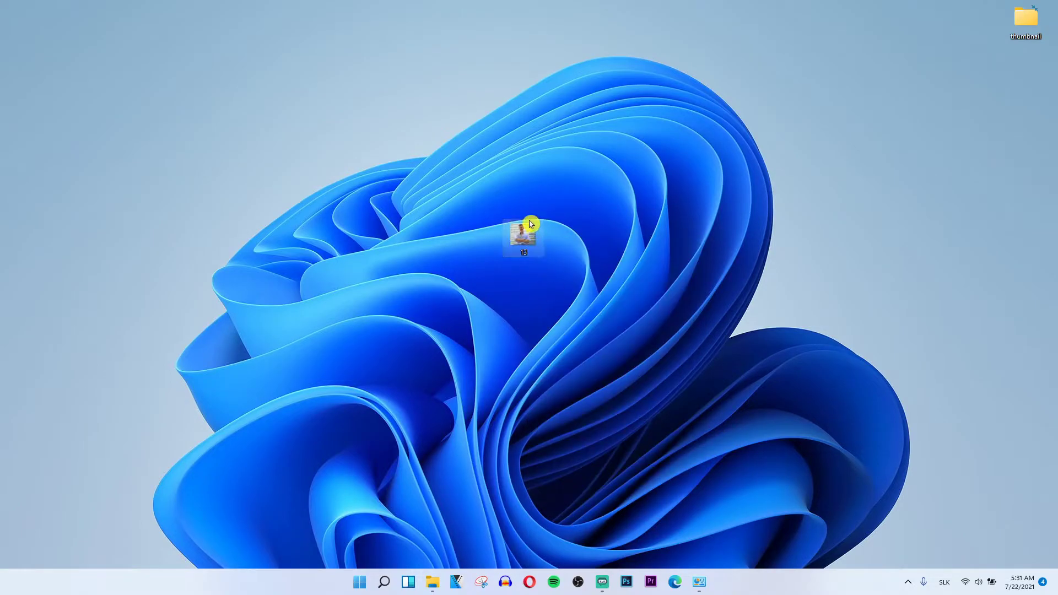
Open the Print Pictures preview for the photo and cancel it
{"action": "key", "text": "ctrl+p"}
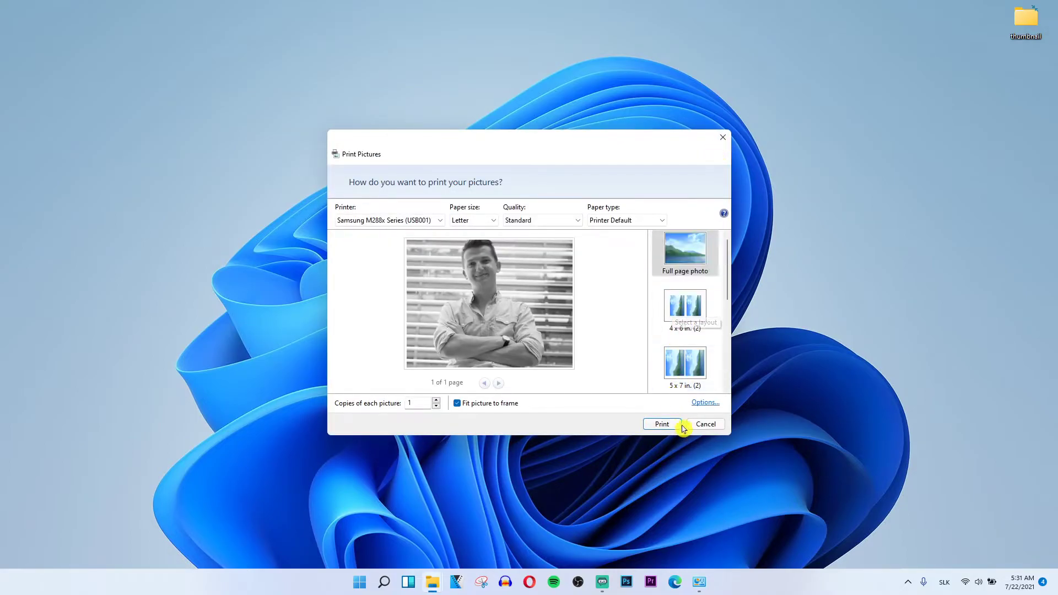
{"action": "left_click", "coordinate": [705, 424]}
Open photo 13 in Paint (Skicár) via Open with
{"action": "right_click", "coordinate": [529, 232]}
{"action": "mouse_move", "coordinate": [572, 295]}
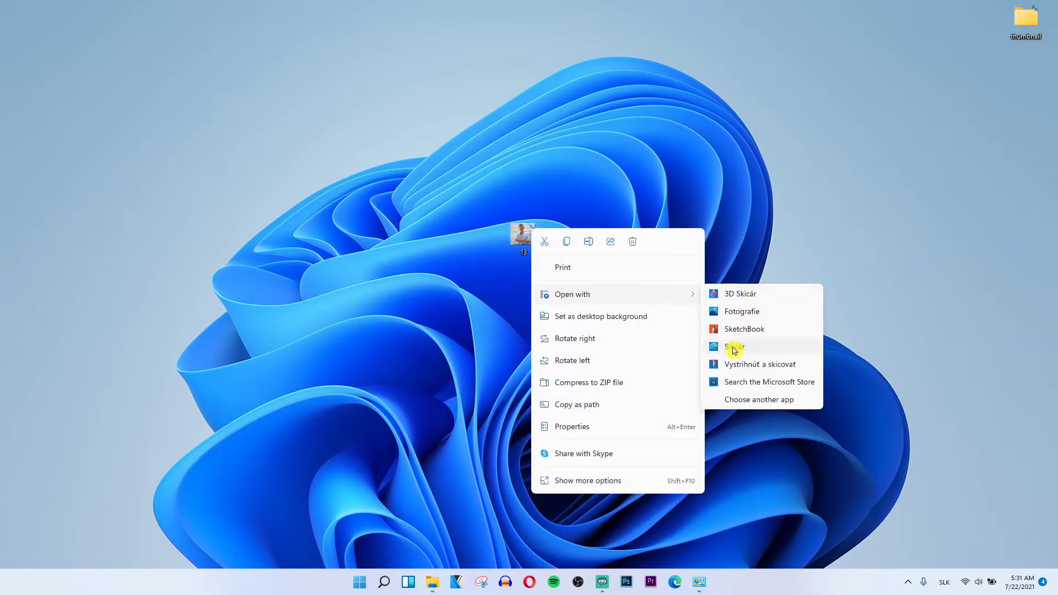
{"action": "left_click", "coordinate": [734, 346]}
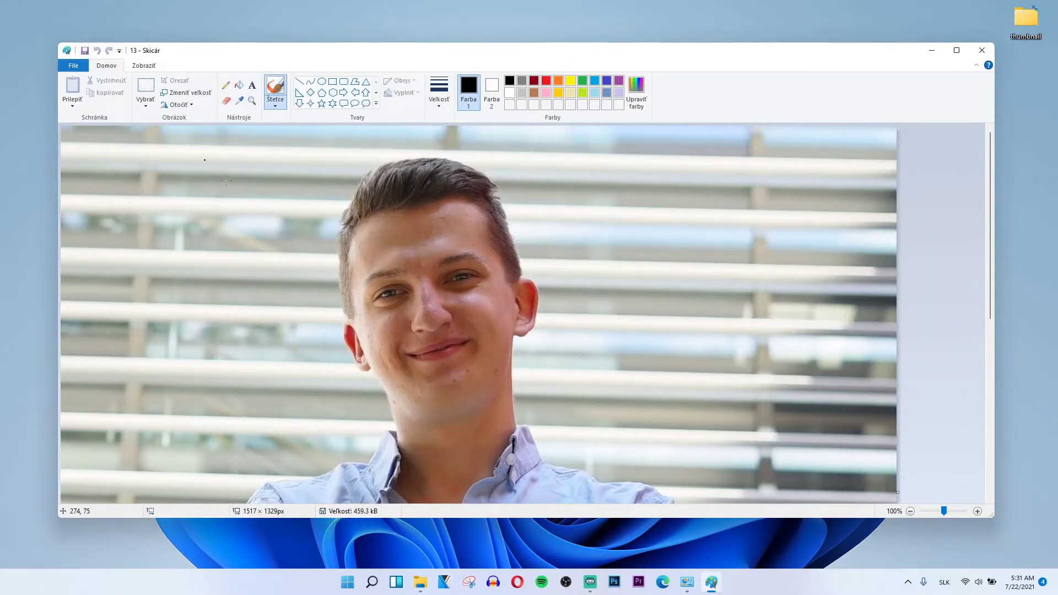
{"action": "scroll", "coordinate": [287, 188], "scroll_direction": "down", "scroll_amount": 1}
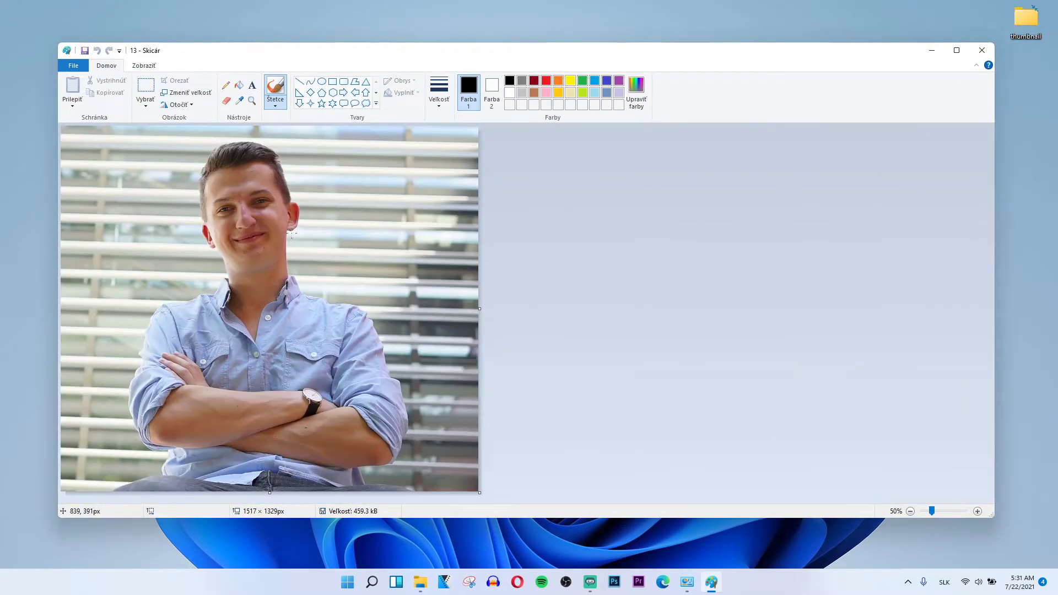
{"action": "left_click", "coordinate": [180, 105]}
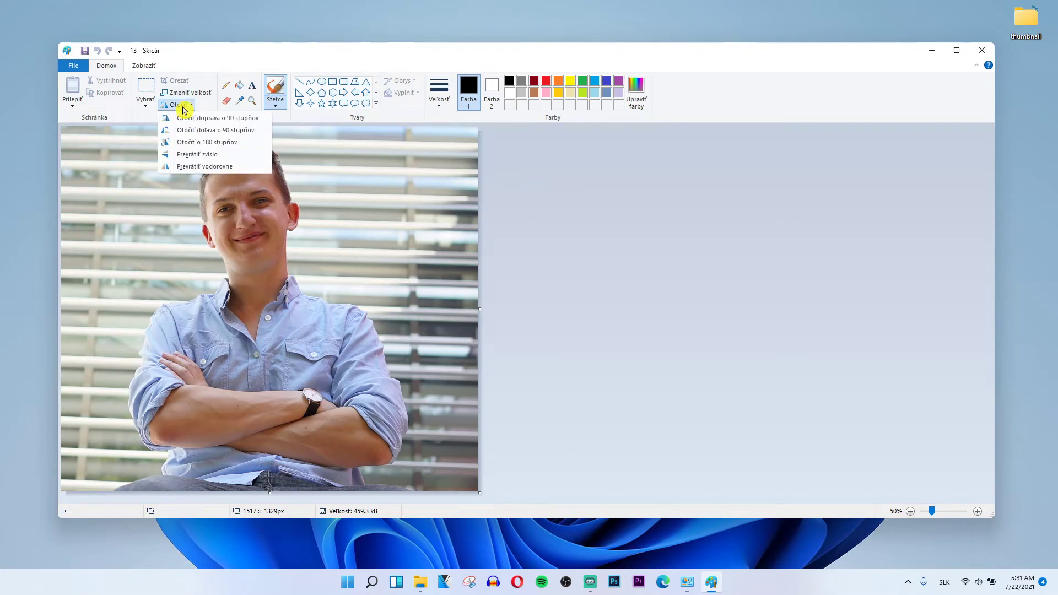
{"action": "left_click", "coordinate": [208, 130]}
{"action": "left_click", "coordinate": [179, 105]}
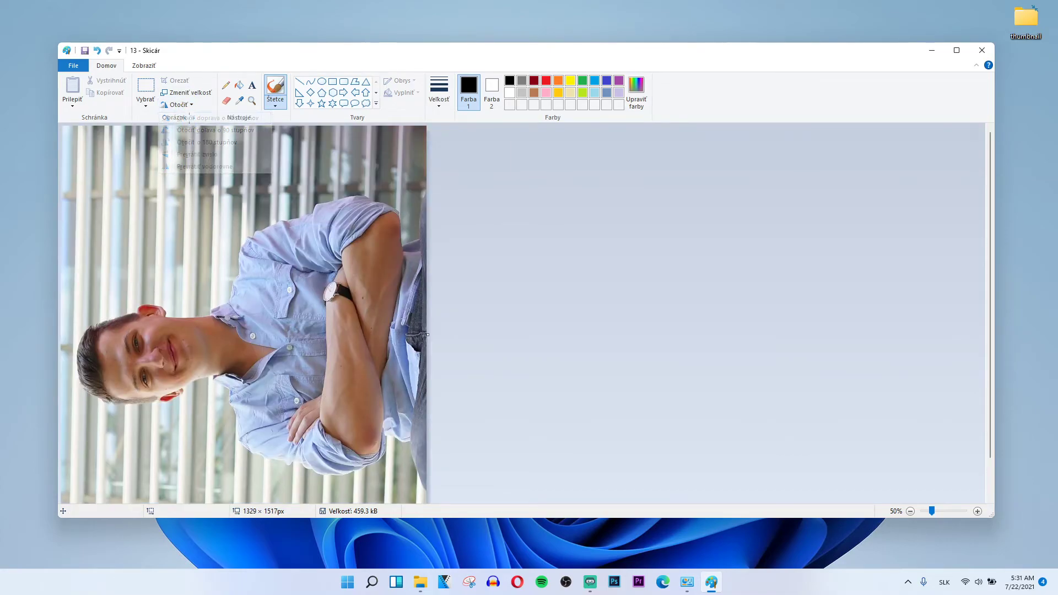